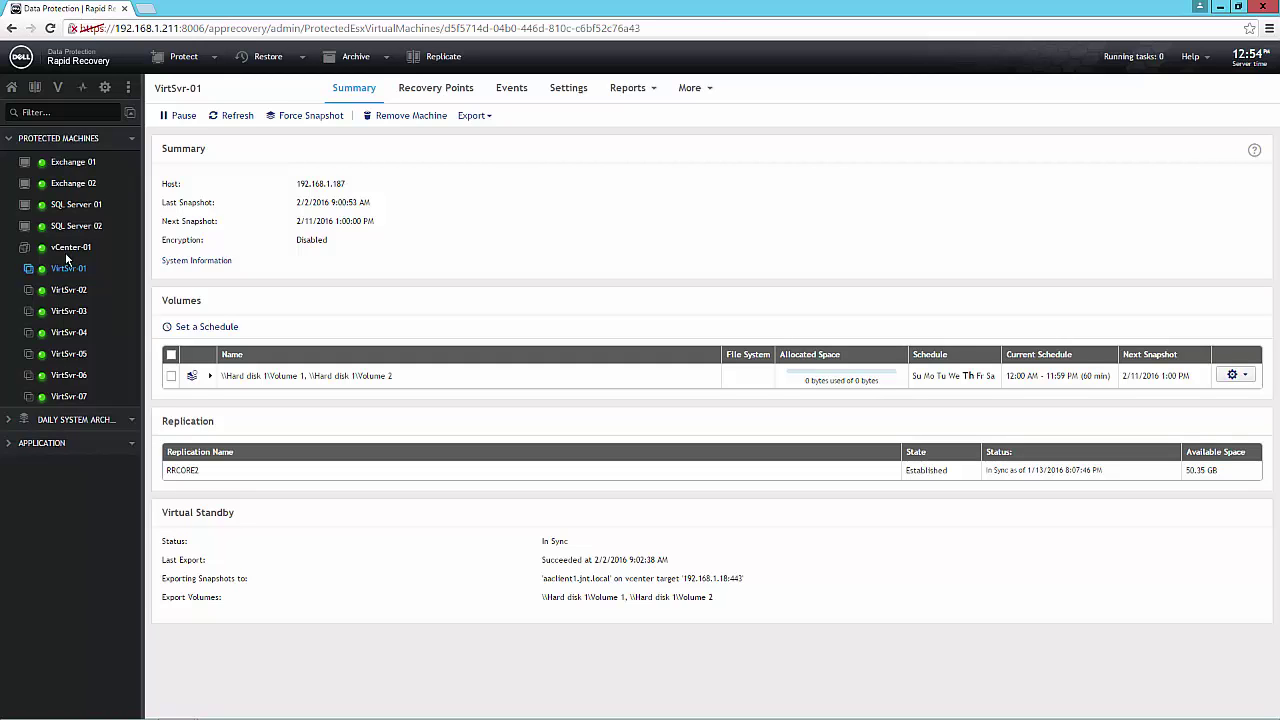
Open the vCenter-01 machine from the Protected Machines sidebar to see its Summary page
left_click(69, 247)
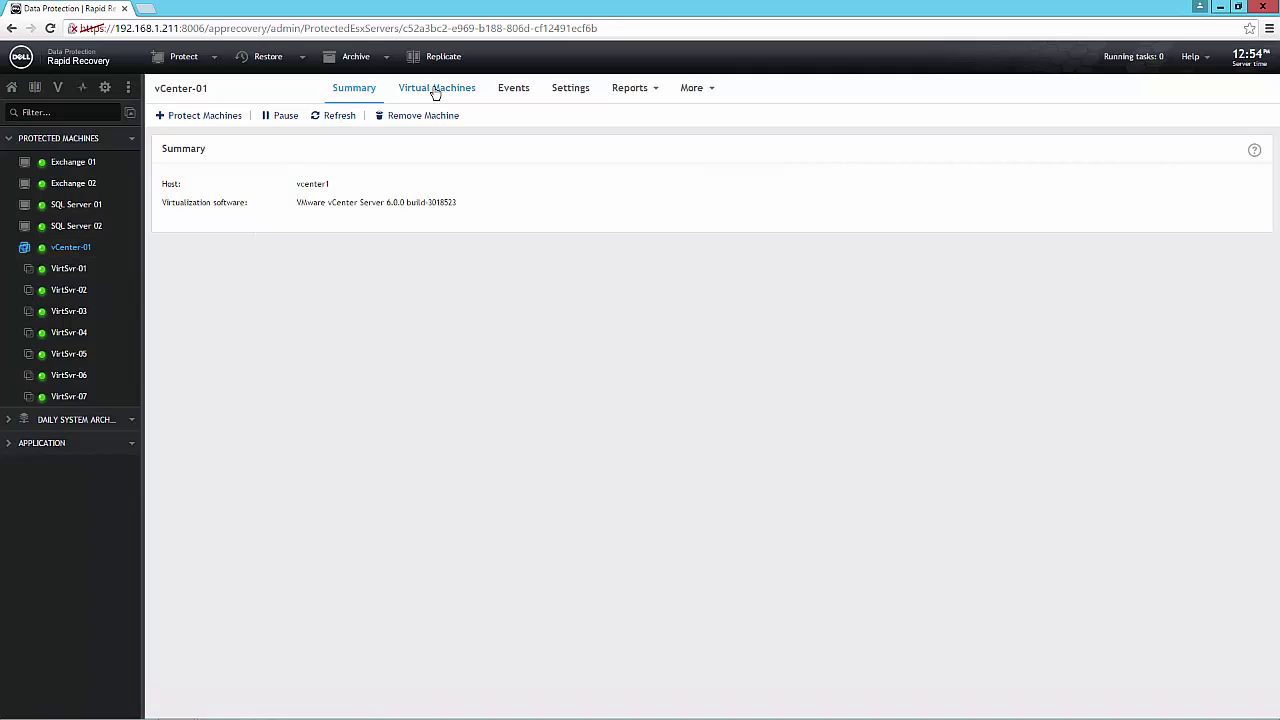
Show vCenter-01's Virtual Machines tab listing VirtSvr-01 to 07 with snapshot times and recovery points
left_click(435, 89)
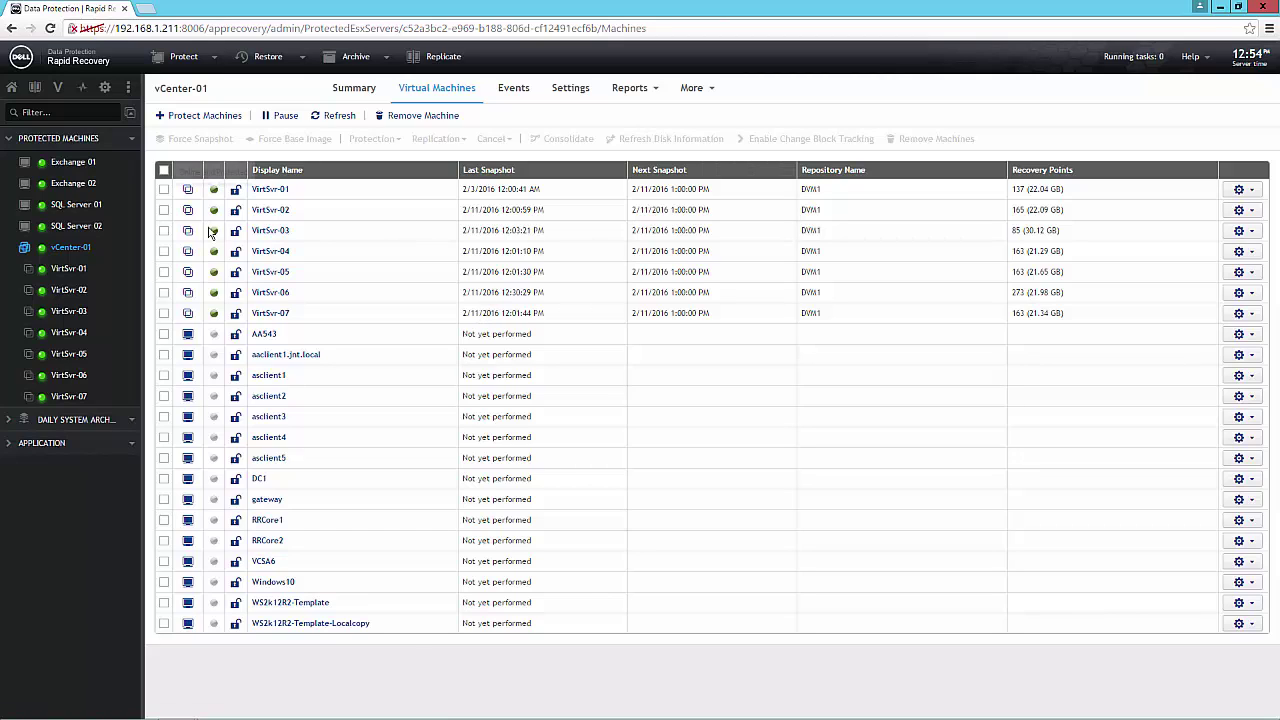
mouse_move(218, 318)
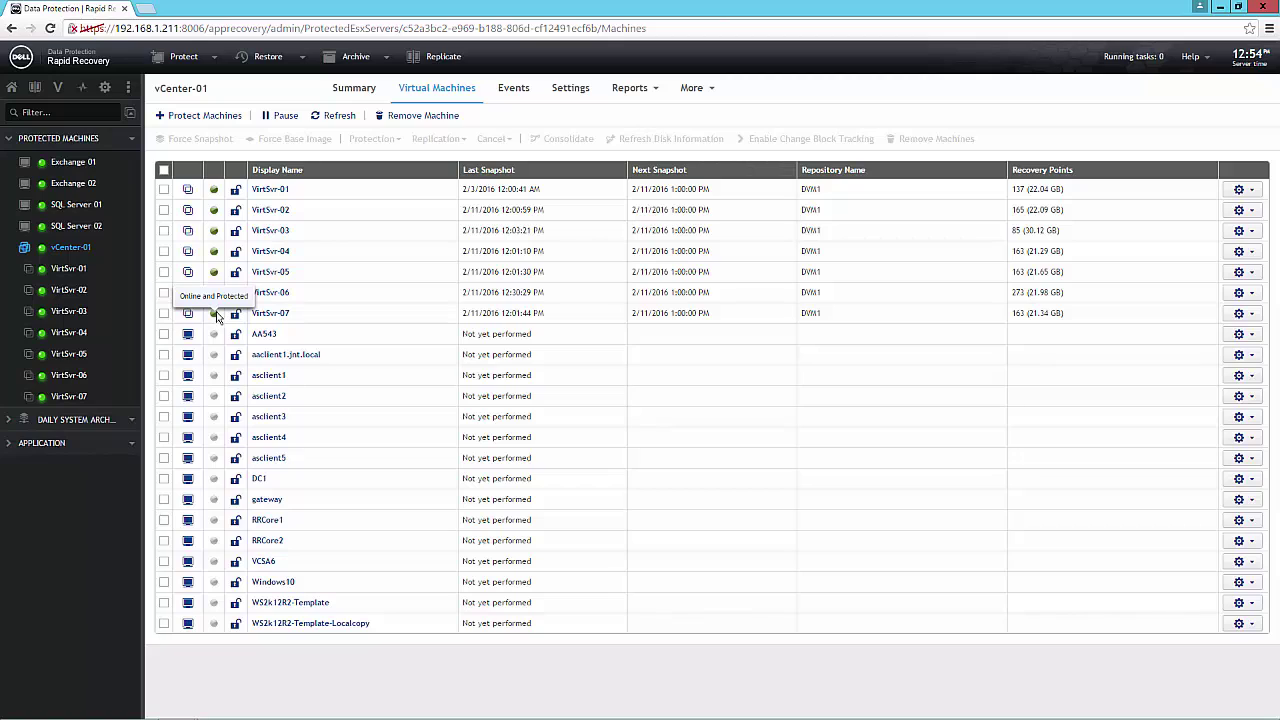
mouse_move(233, 484)
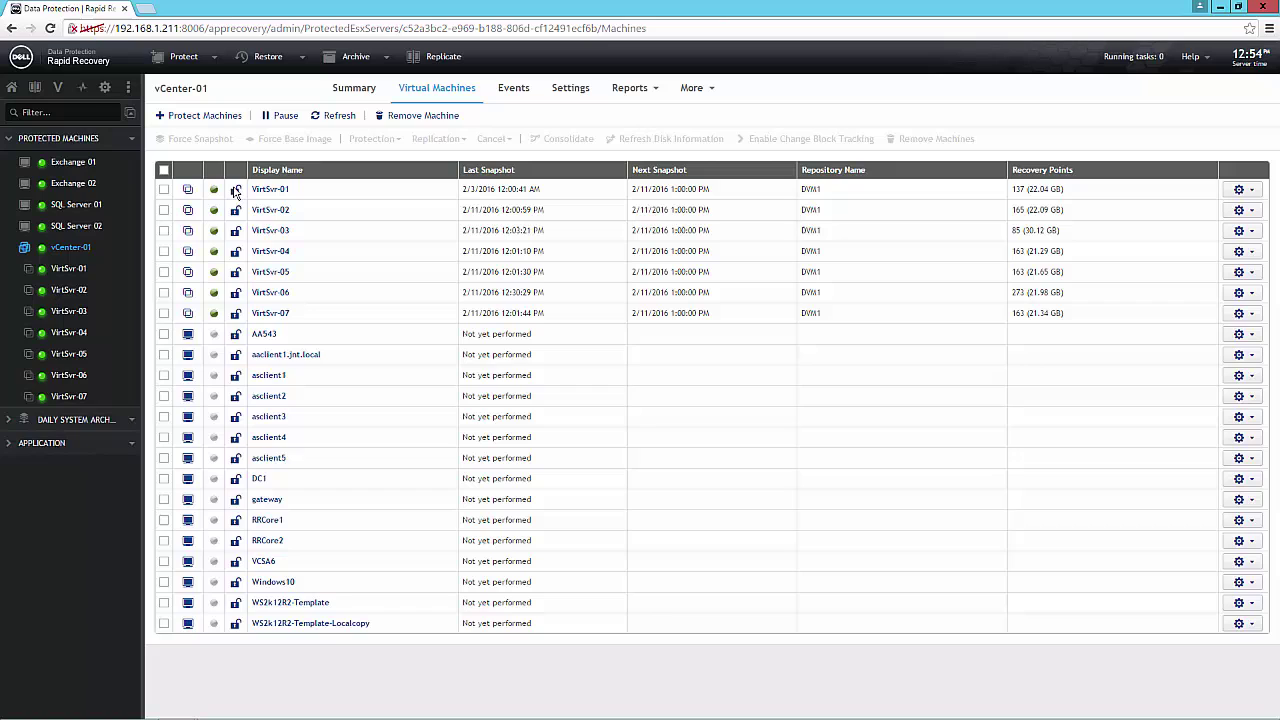
left_click(200, 120)
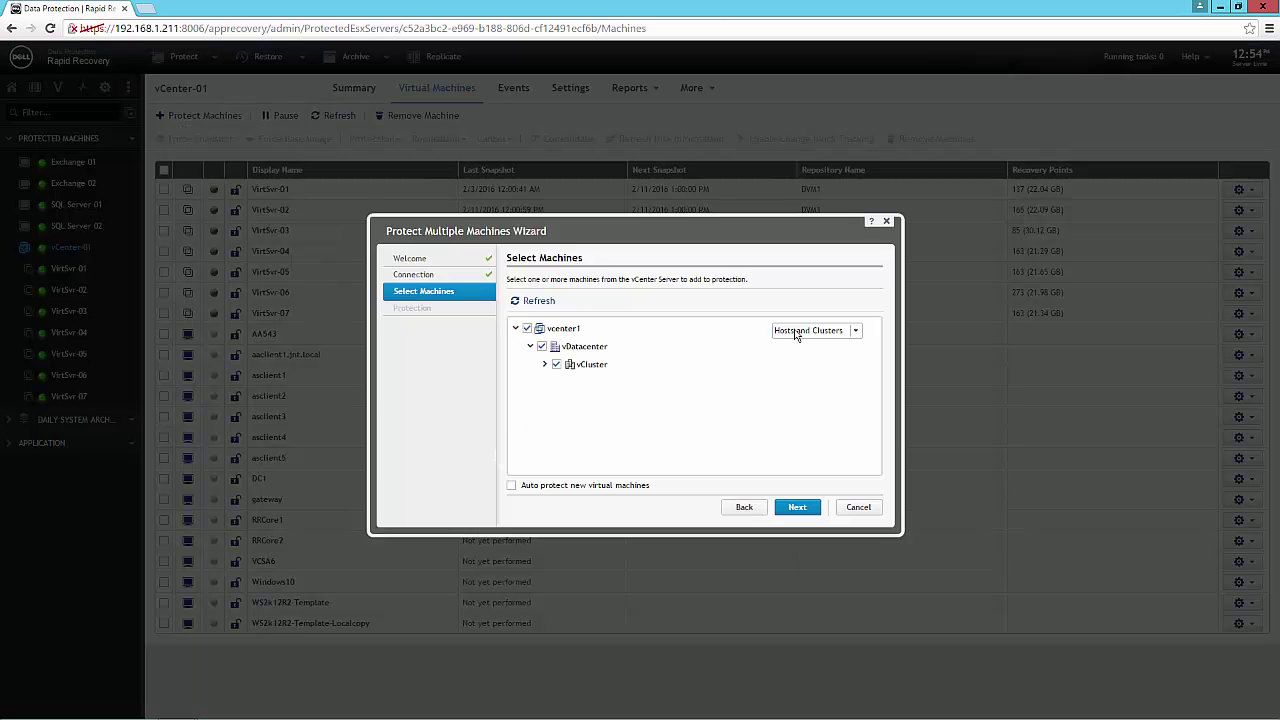
left_click(798, 331)
left_click(798, 358)
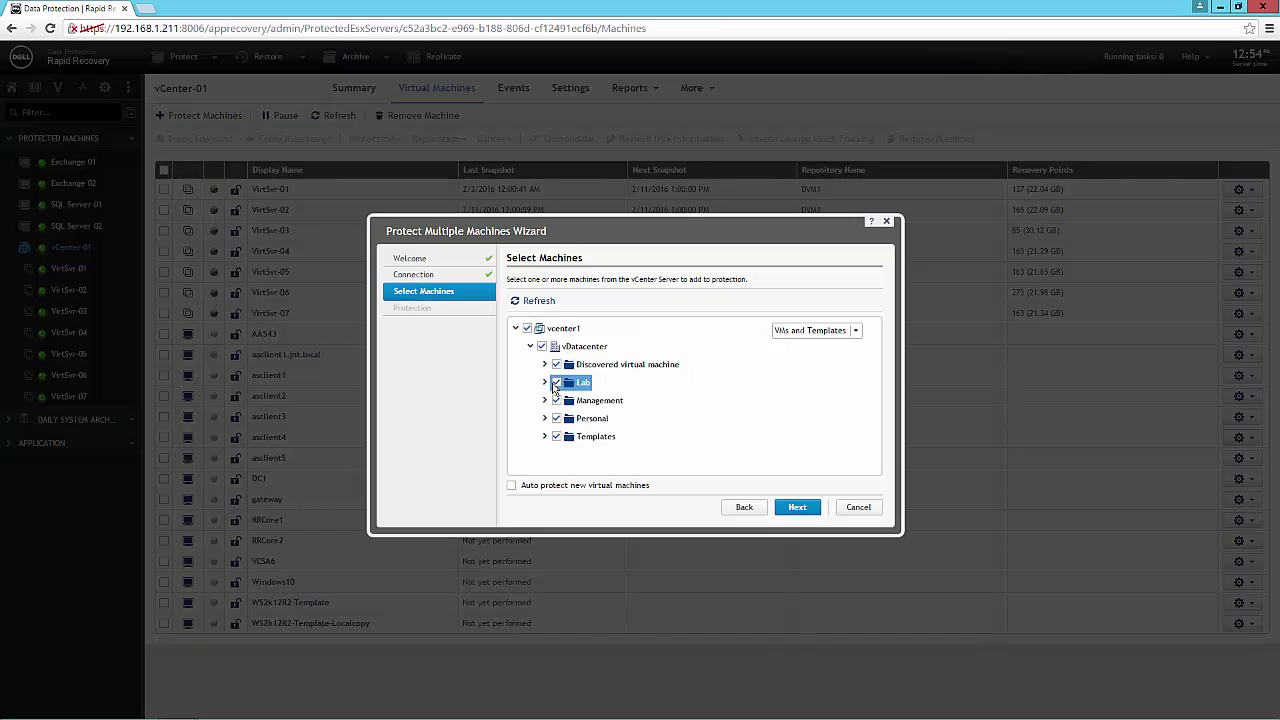
left_click(541, 346)
left_click(545, 382)
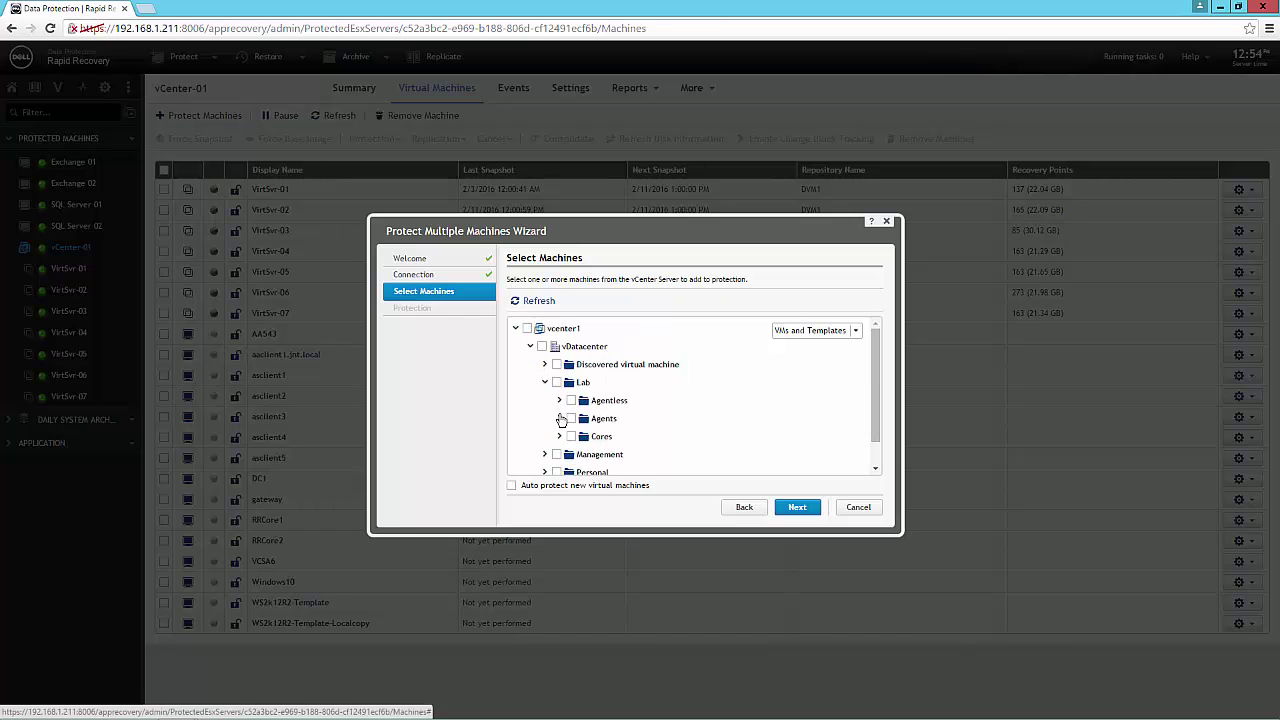
left_click(559, 418)
left_click(586, 436)
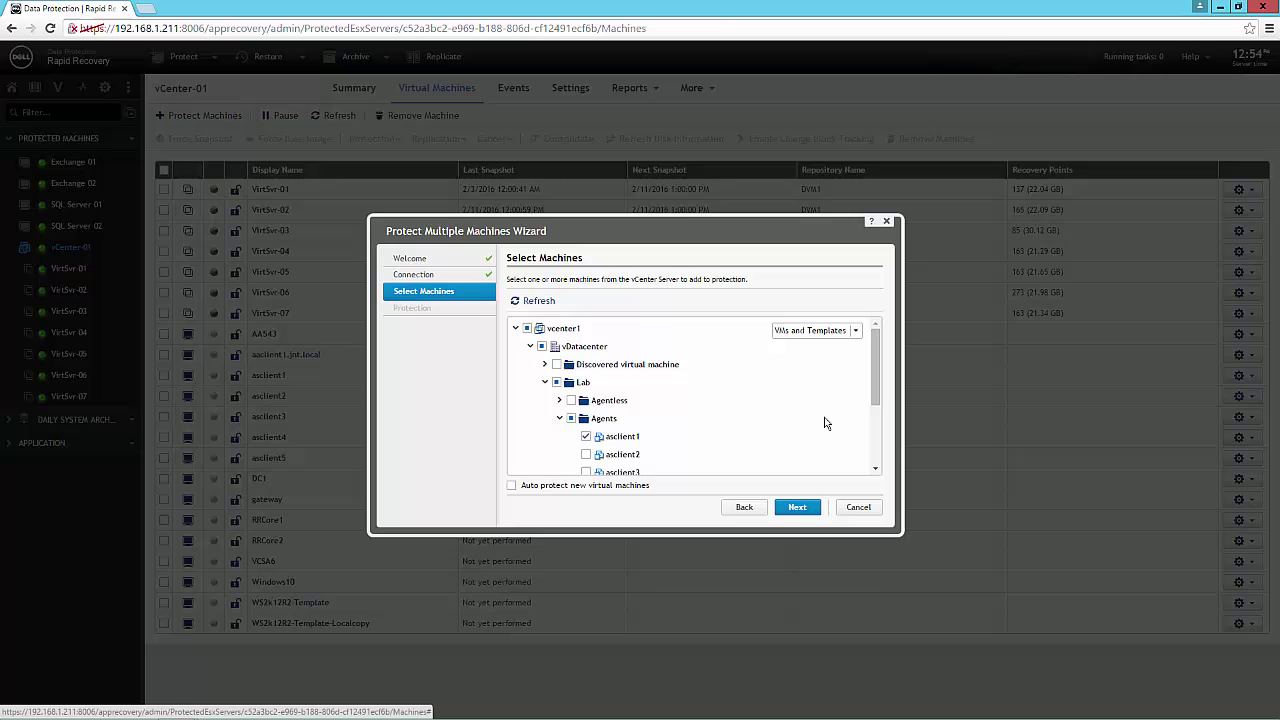
scroll(875, 392, "down", 3)
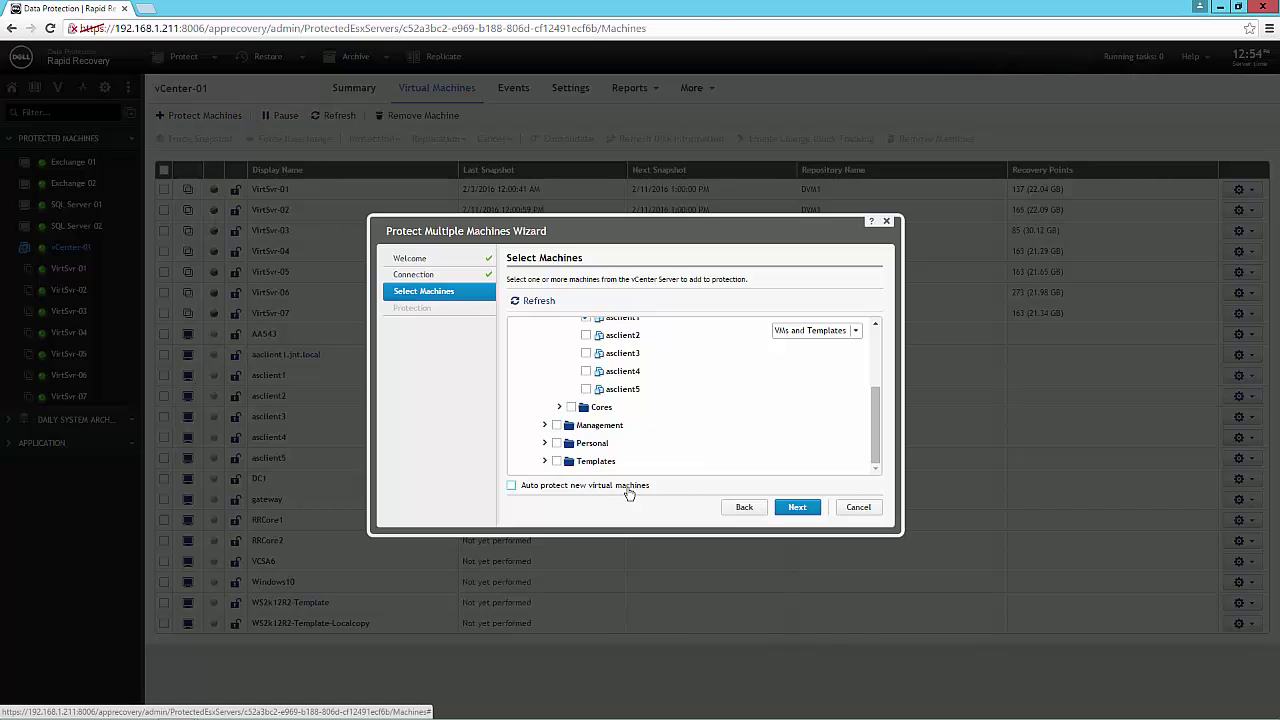
left_click(864, 509)
Discard the open wizard and show vCenter-01's auto-protection tree by VMs and Templates
left_click(729, 418)
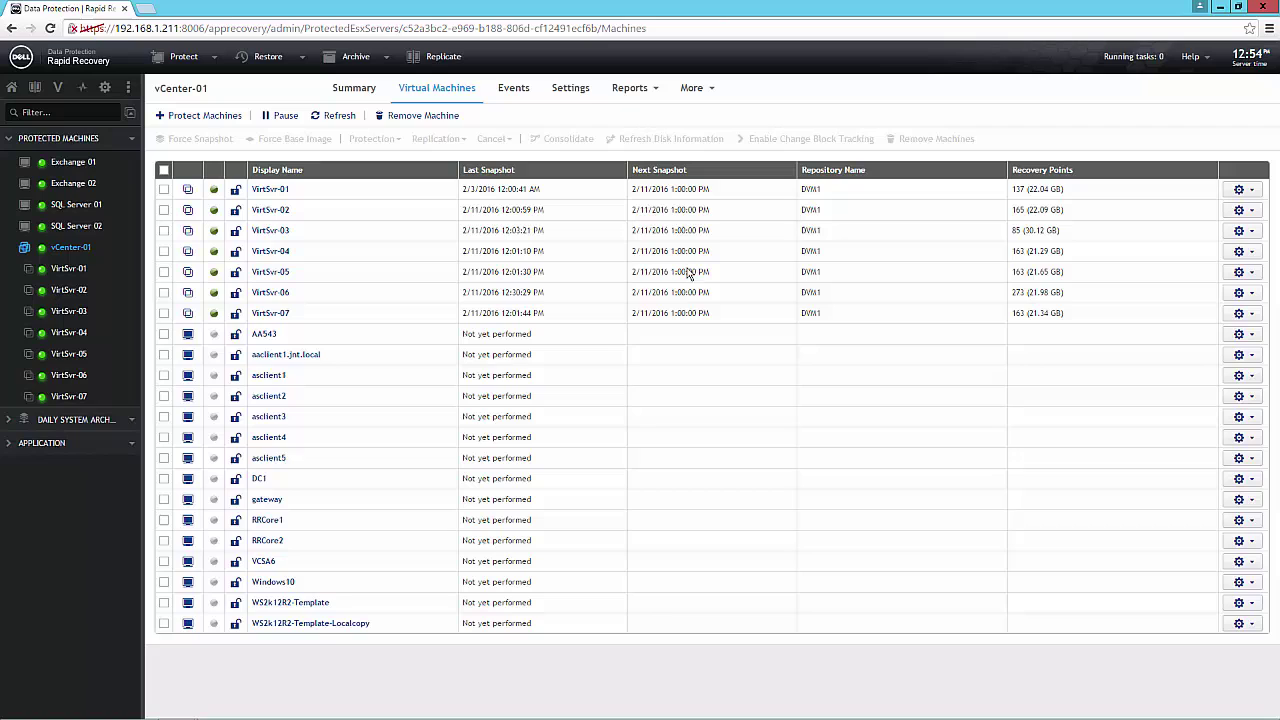
left_click(576, 96)
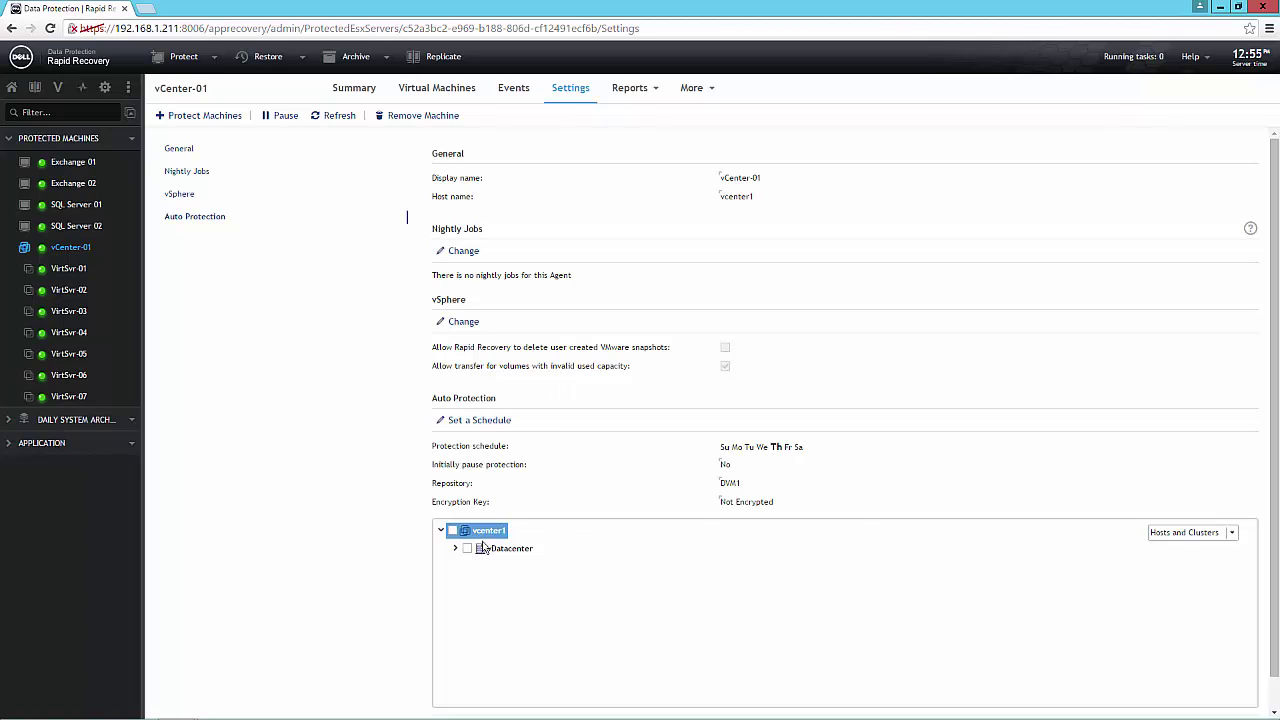
left_click(1168, 540)
left_click(1178, 560)
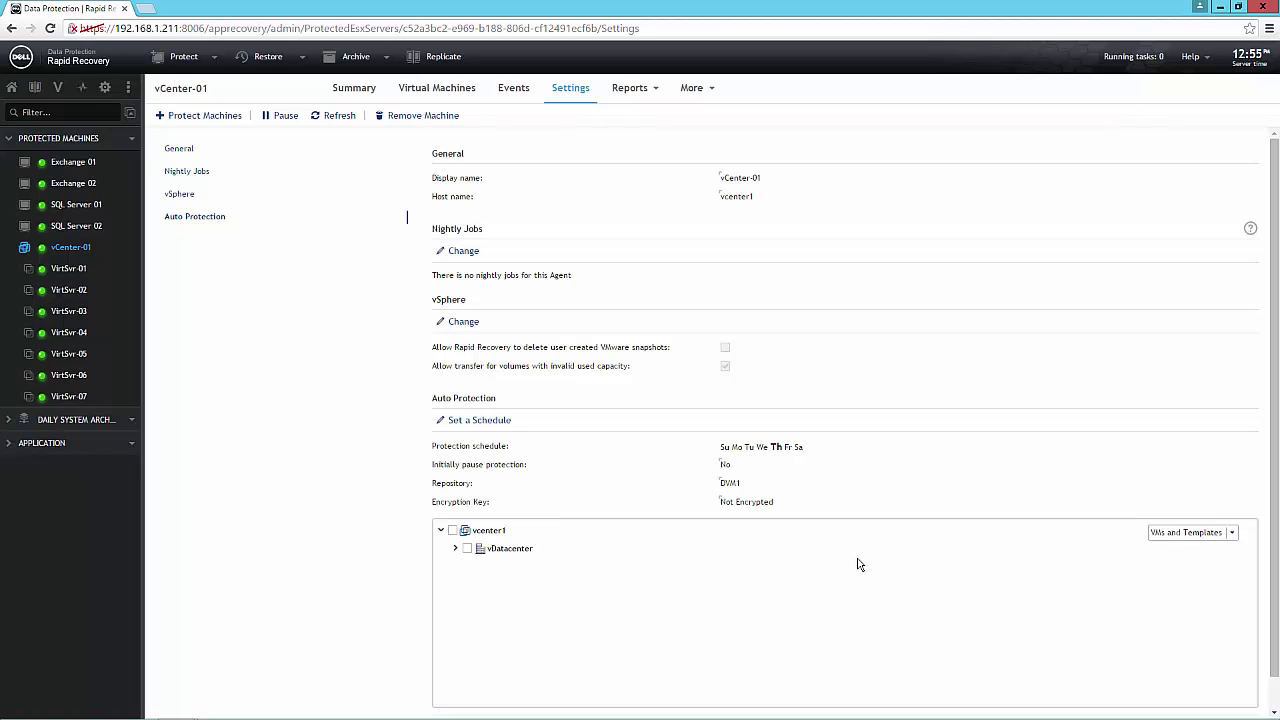
Check the vDatacenter > Lab > Agentless folder for auto-protection and apply the setting
left_click(455, 549)
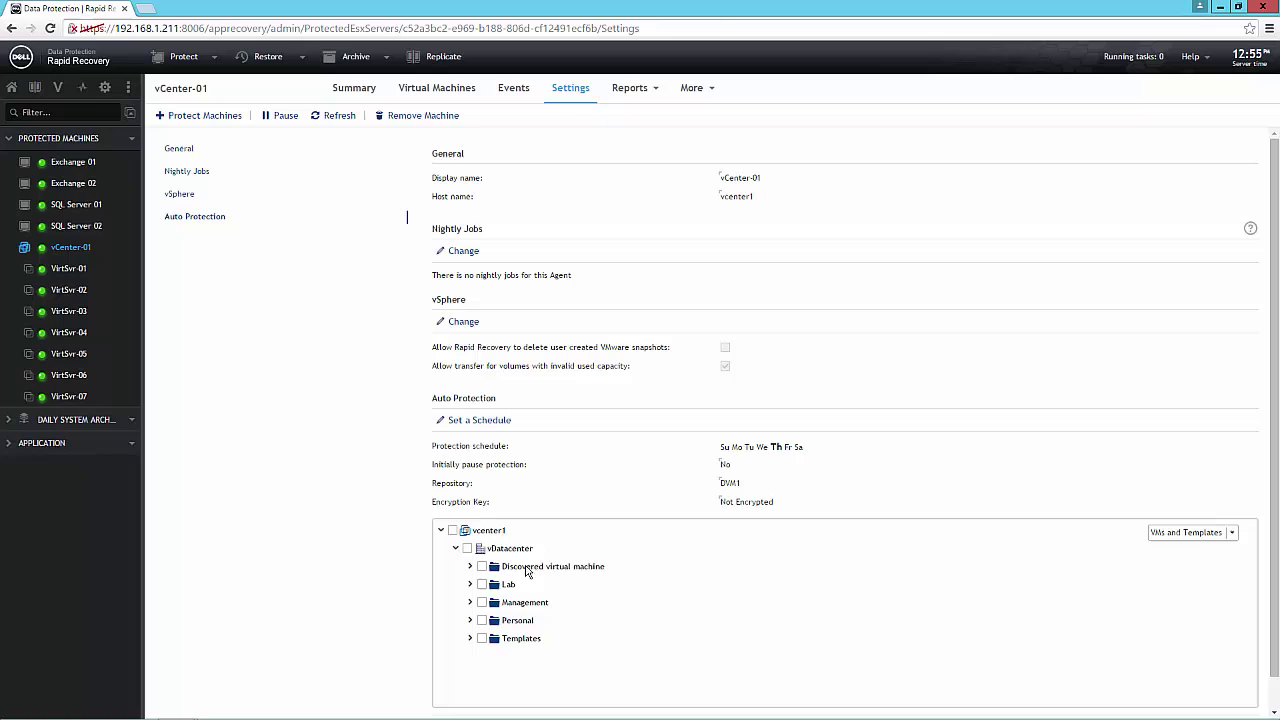
left_click(470, 585)
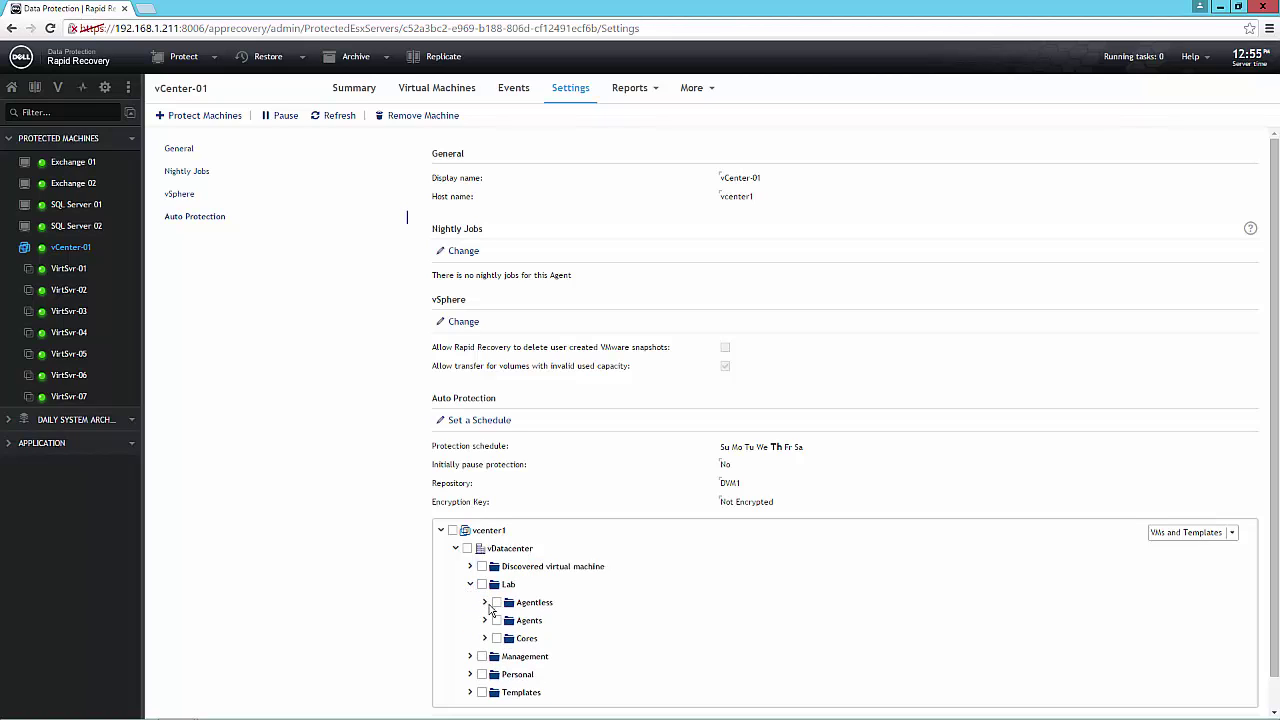
left_click(497, 603)
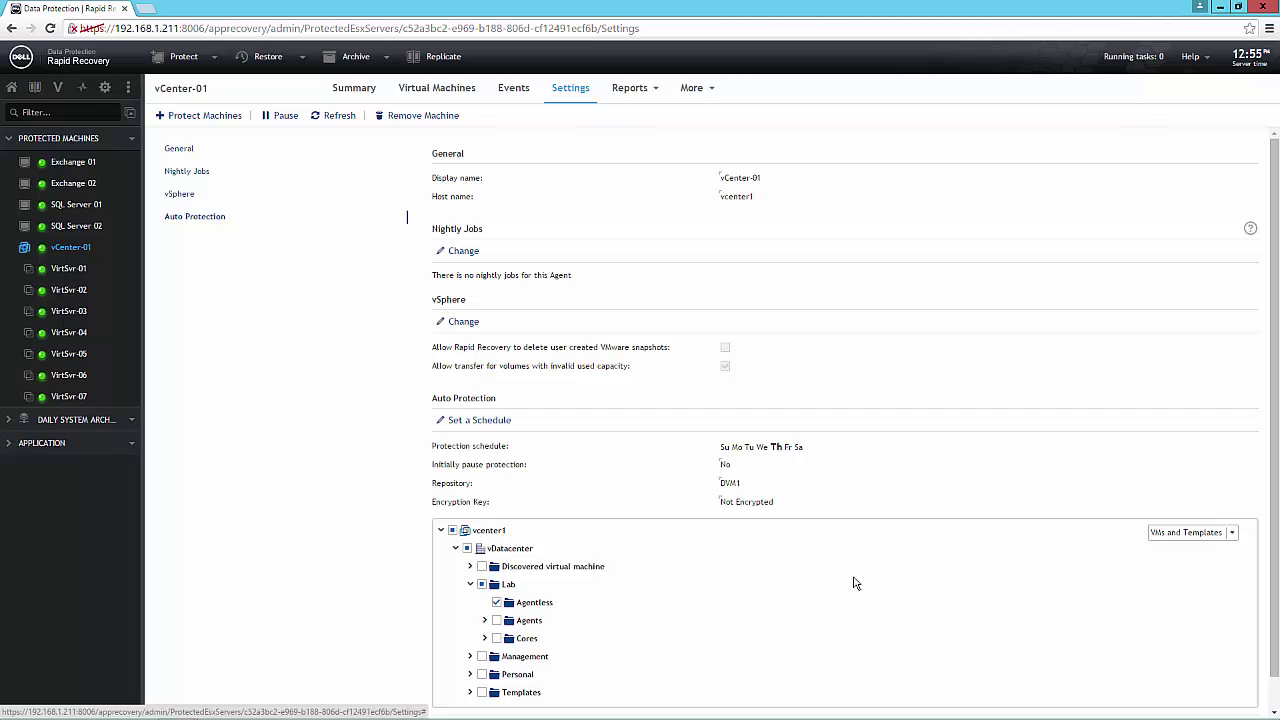
scroll(1274, 500, "down", 1)
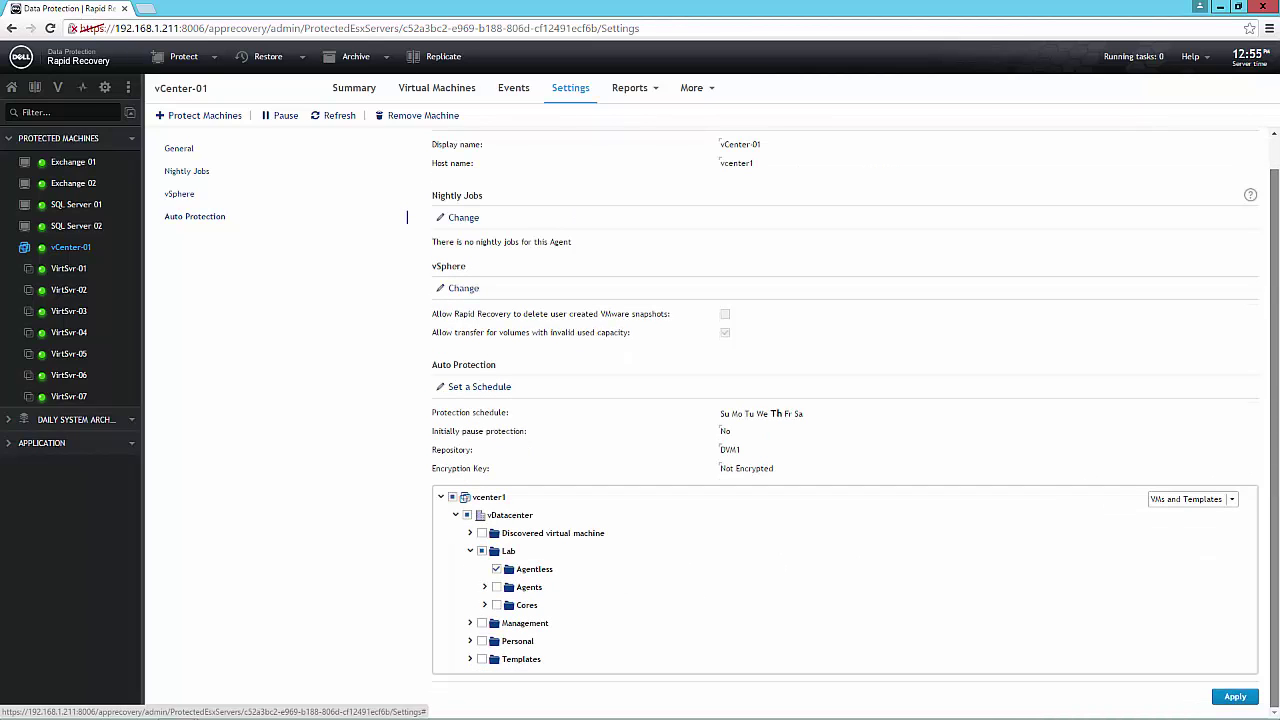
left_click(1236, 697)
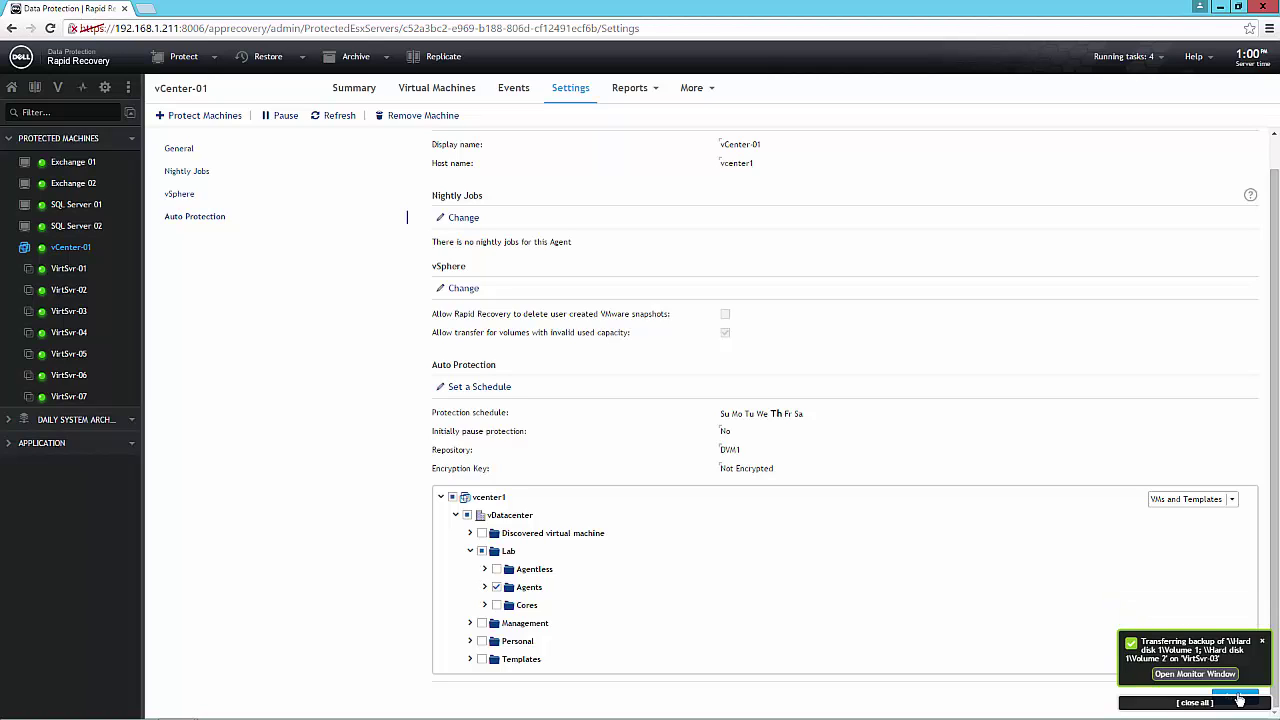
Open VirtSvr-02's Recovery Points list, then start and cancel a Mount of the third point
left_click(57, 292)
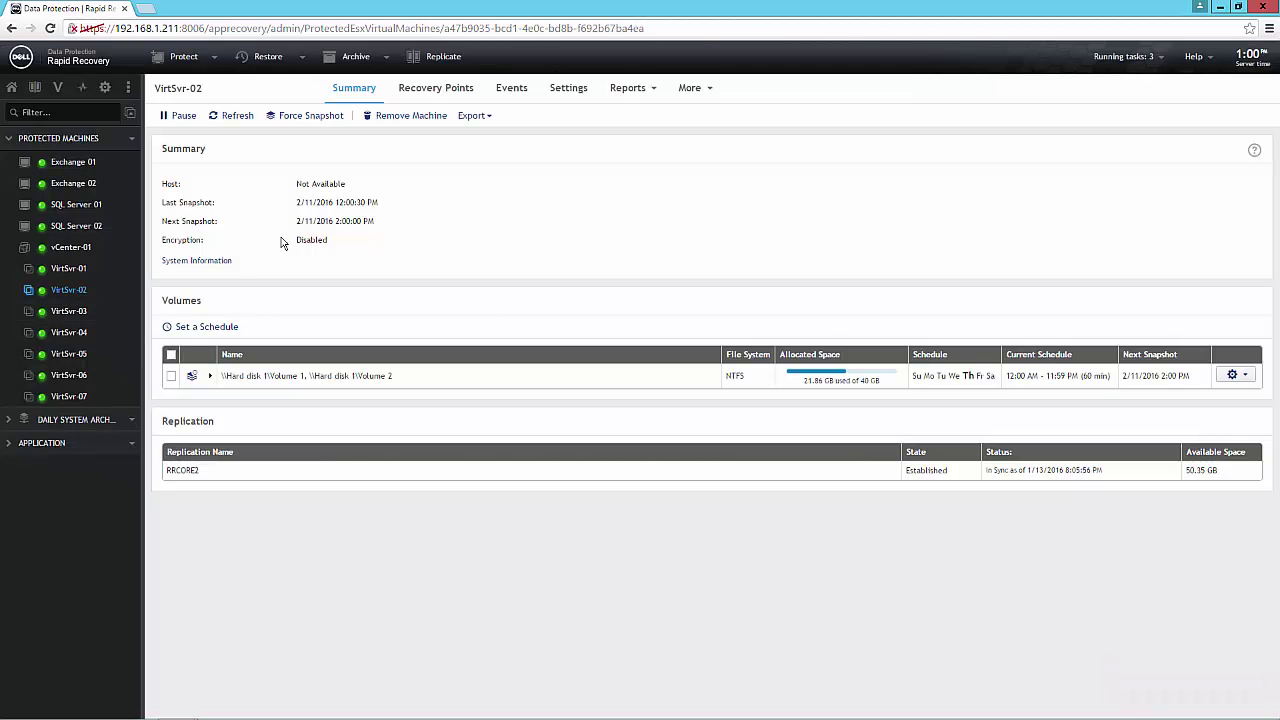
left_click(443, 90)
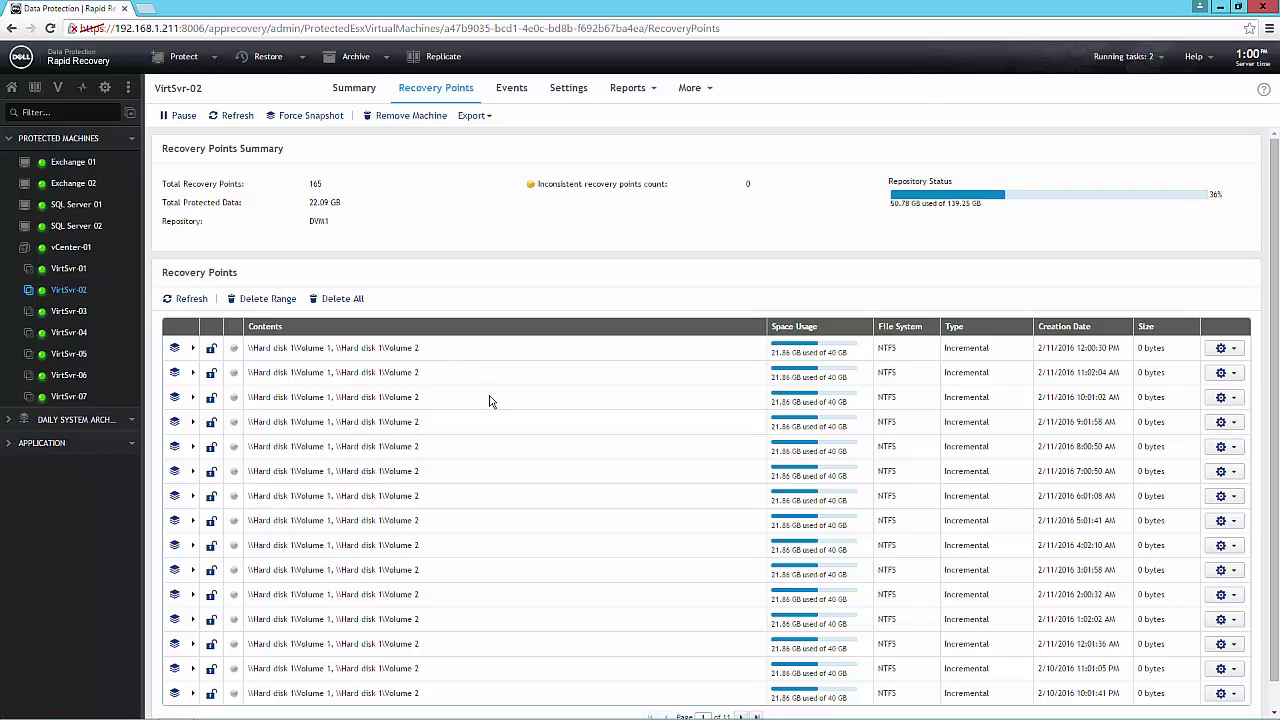
left_click(1238, 401)
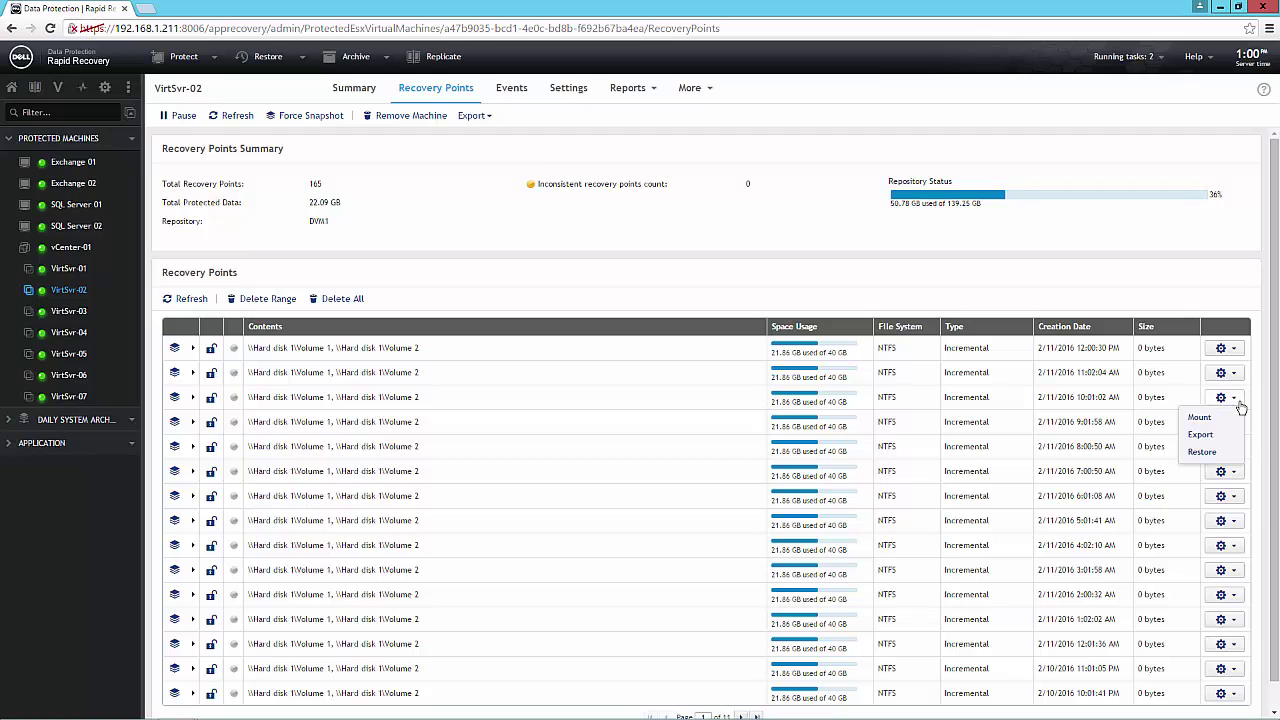
left_click(1226, 420)
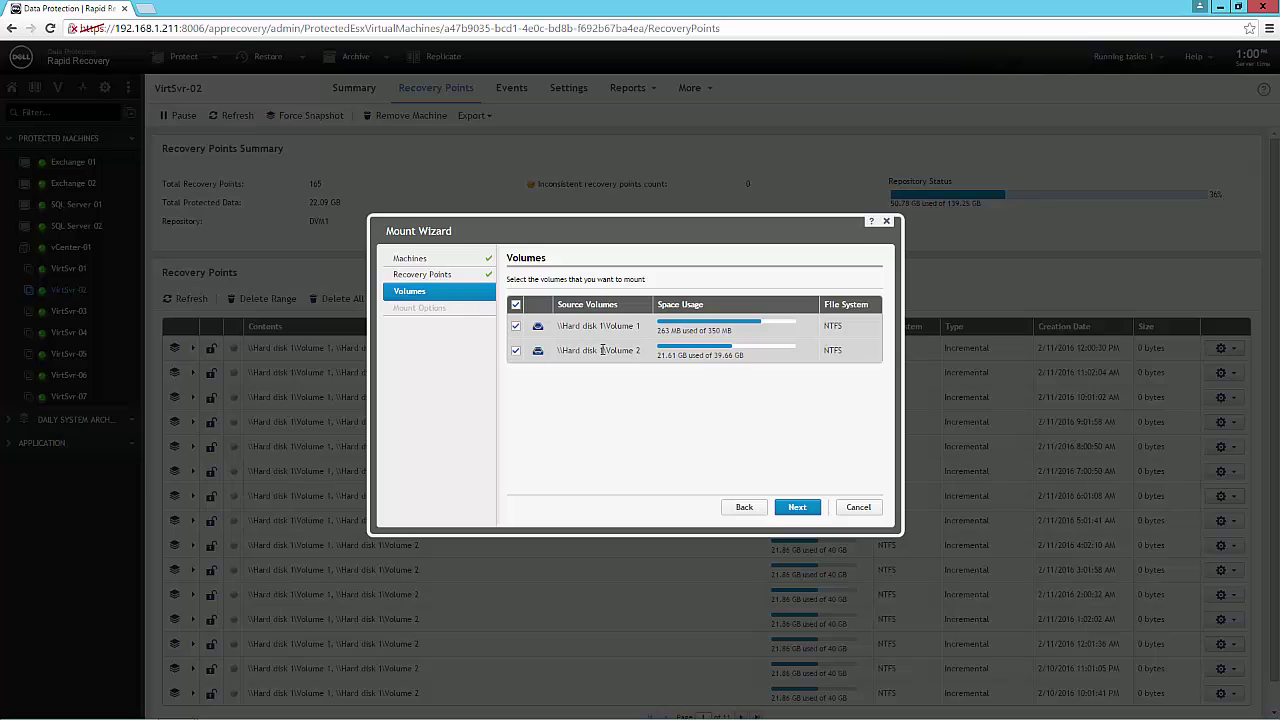
left_click(852, 510)
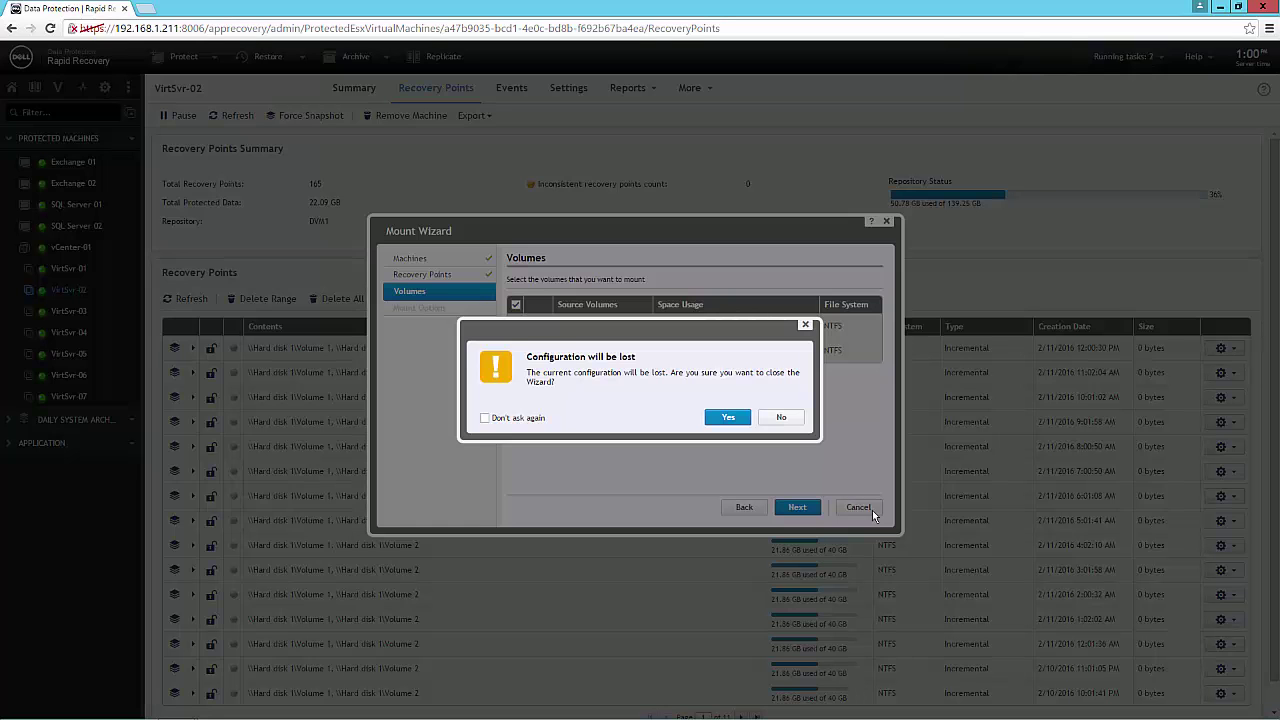
left_click(728, 418)
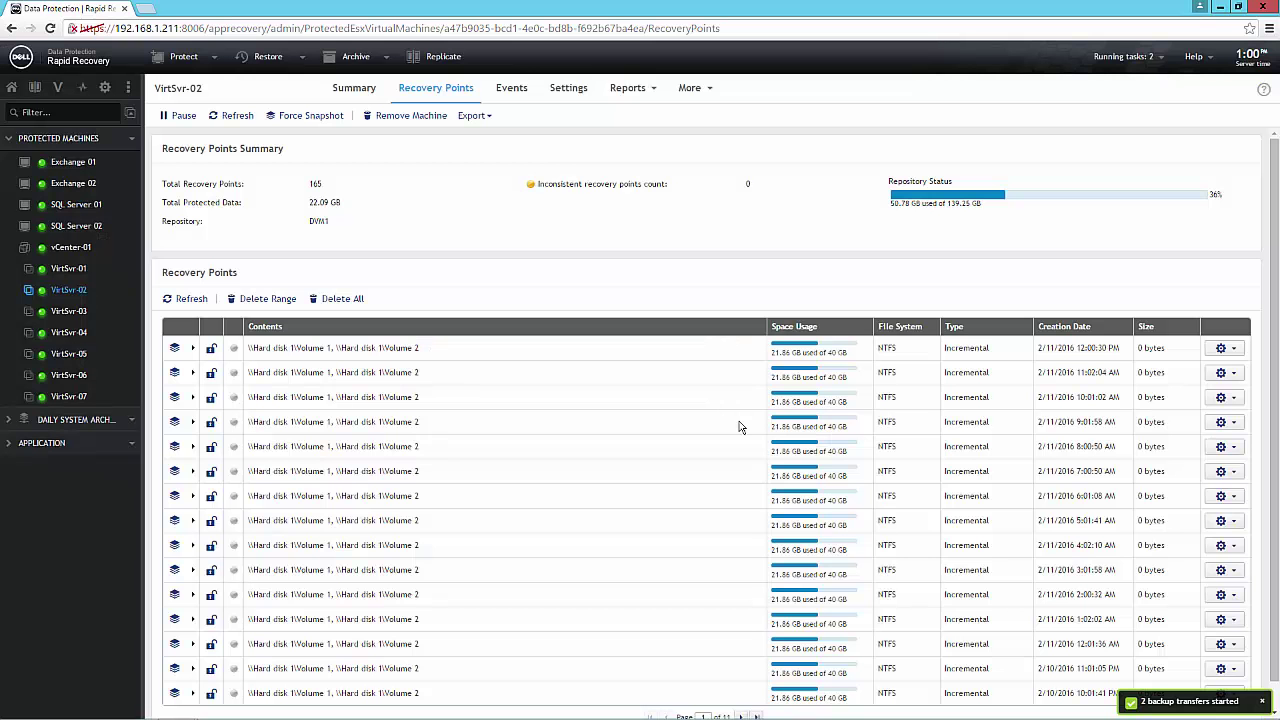
Restore the second recovery point onto VirtSvr-02 itself, keeping the default volume mapping
left_click(1236, 374)
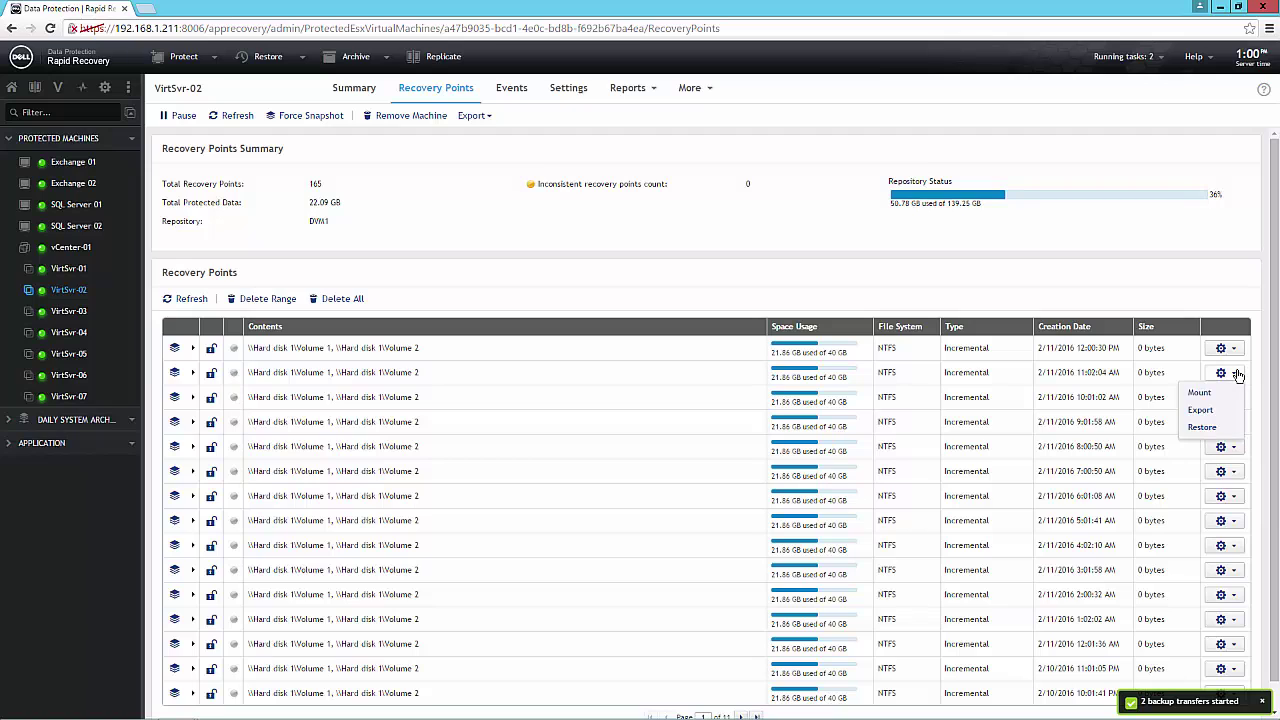
left_click(1206, 428)
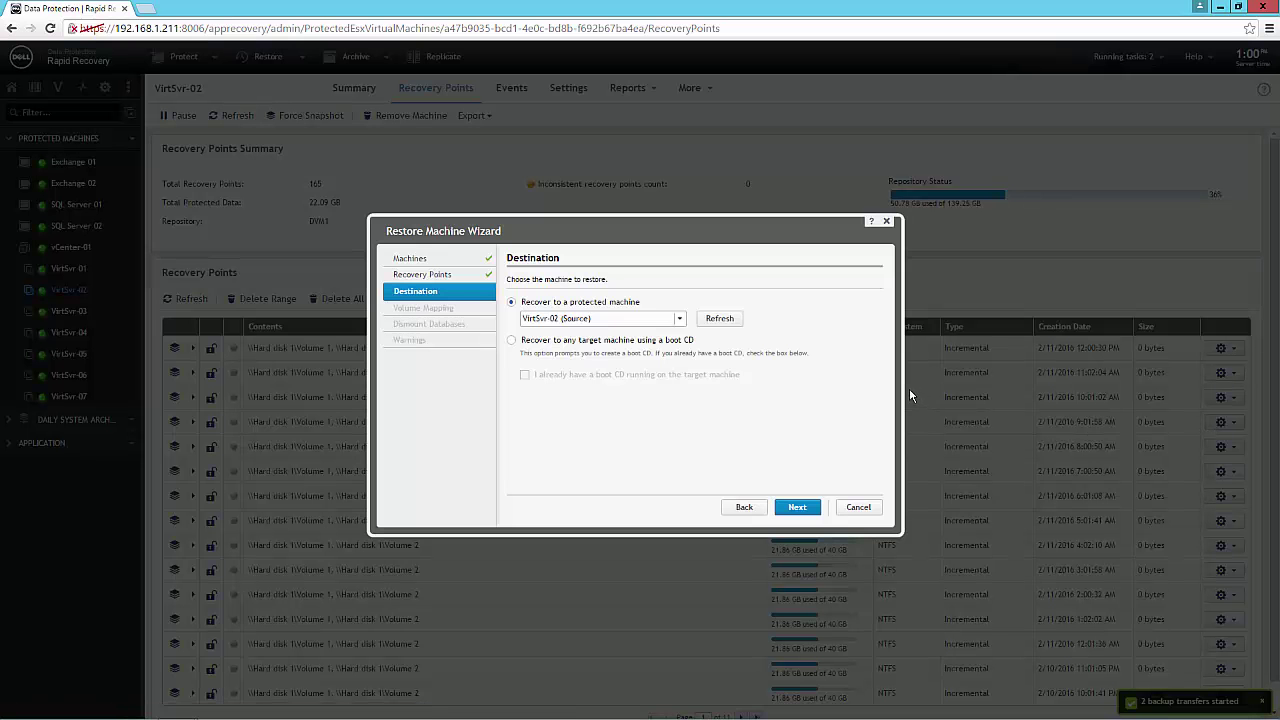
left_click(680, 319)
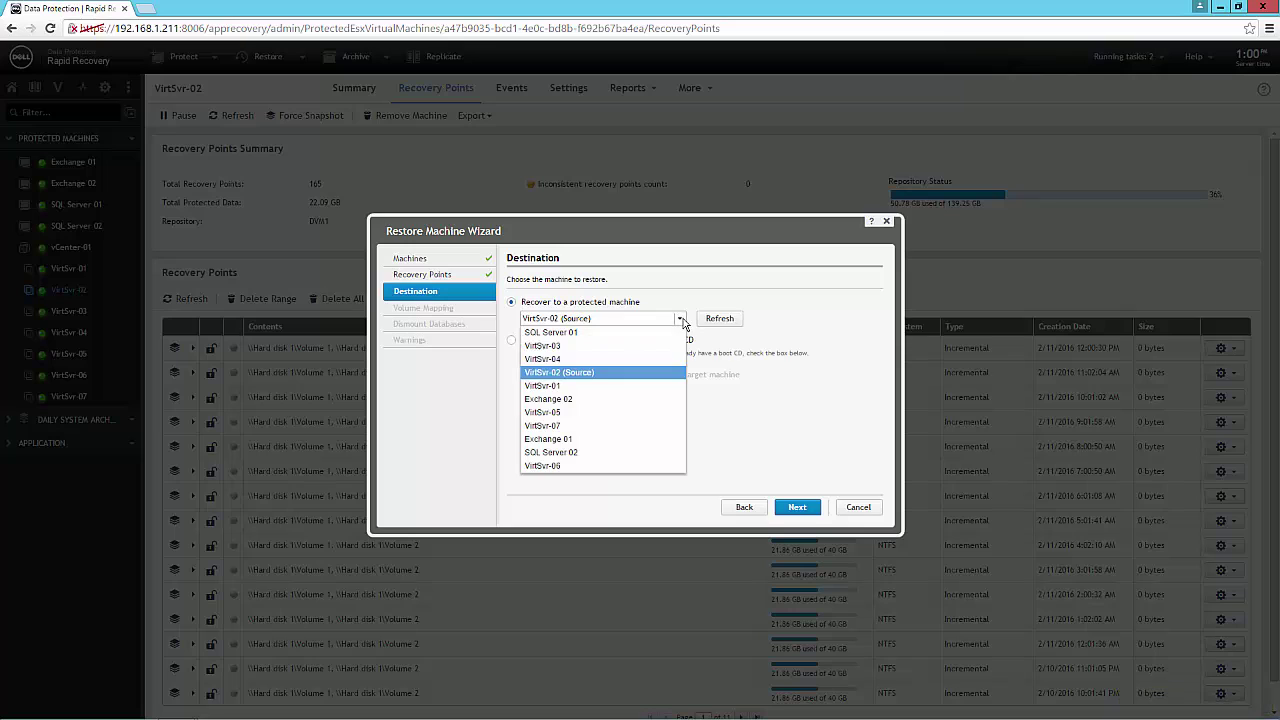
left_click(688, 302)
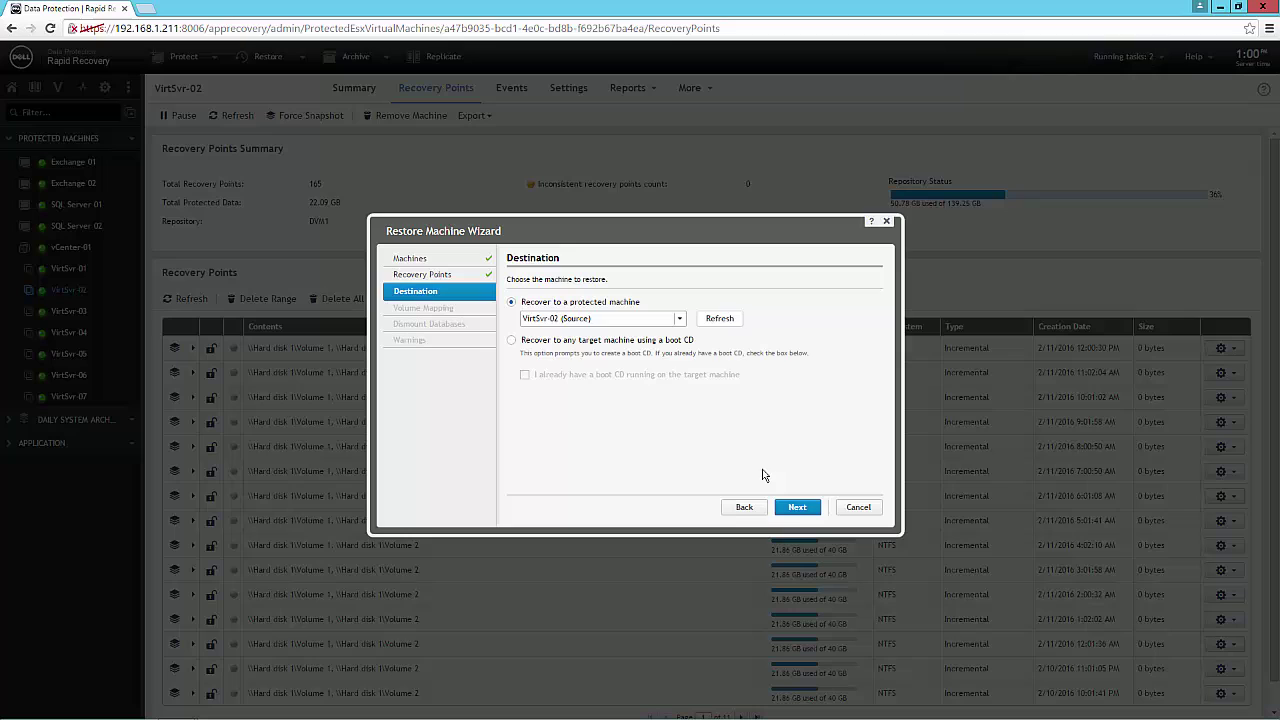
left_click(799, 508)
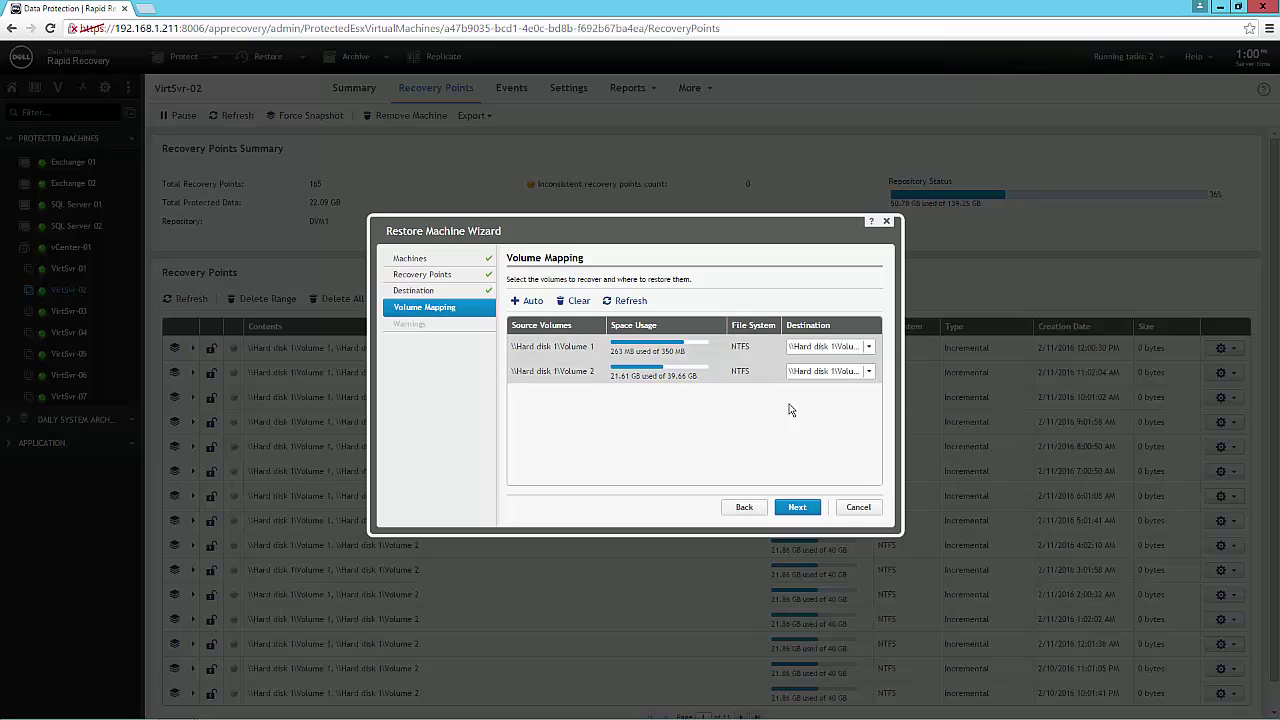
left_click(797, 507)
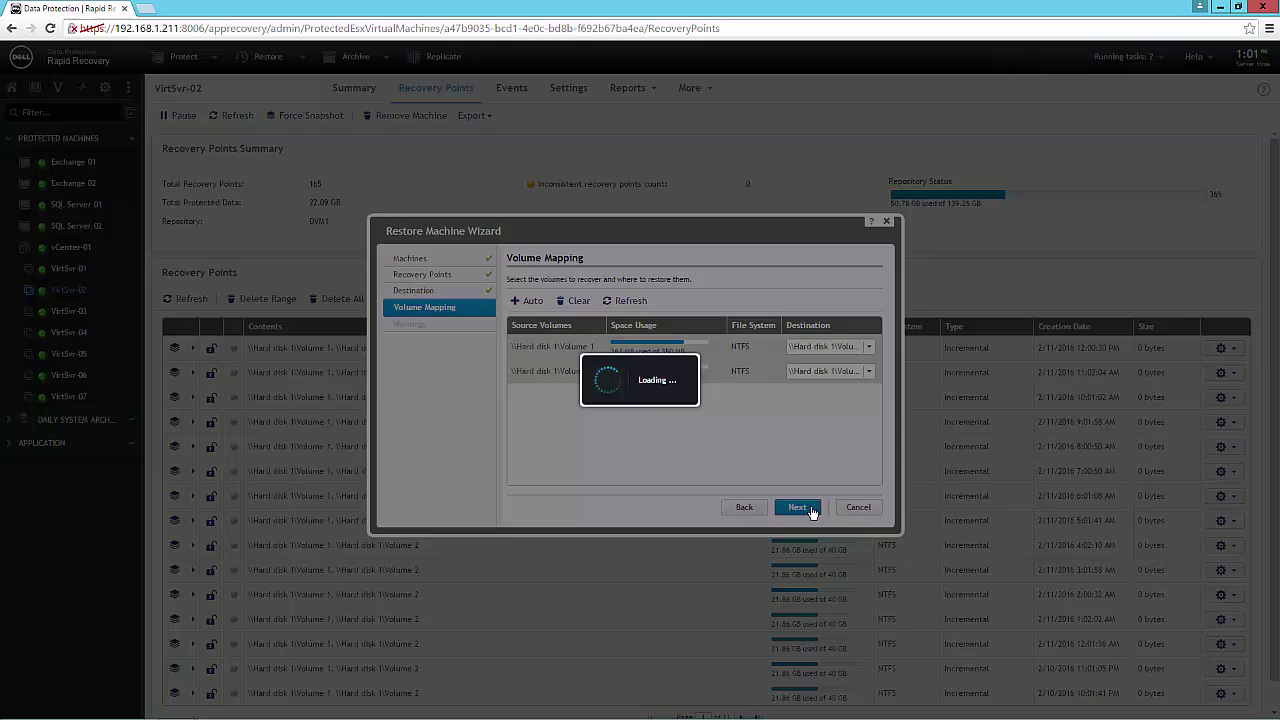
left_click(800, 507)
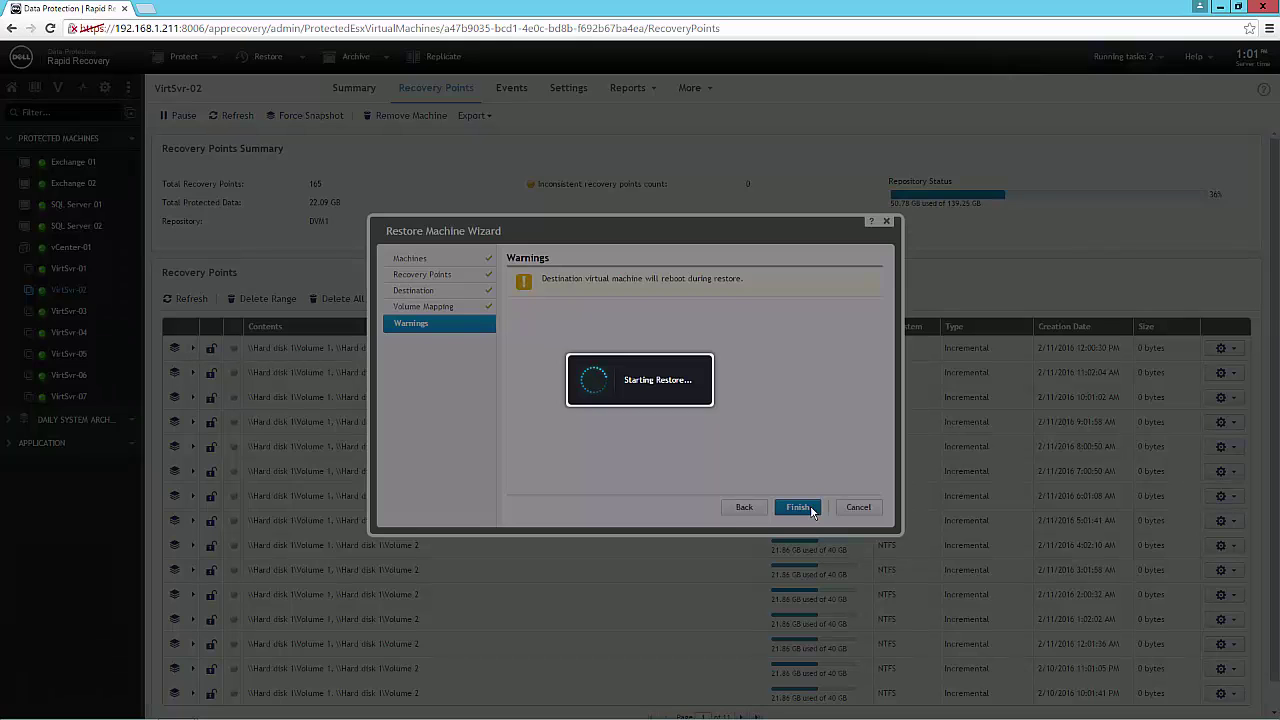